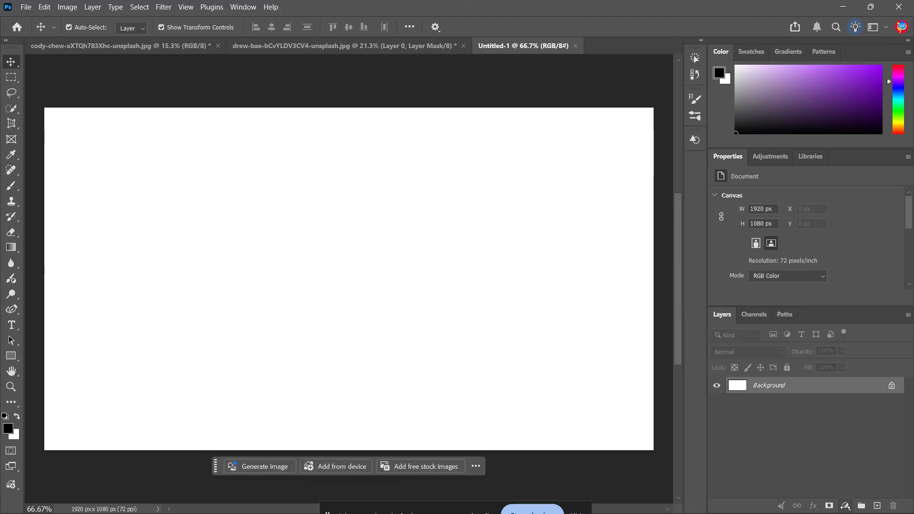
Step: Add a Gradient fill layer above the Background and apply the turquoise-pink-violet preset from the Iridescent group
left_click(845, 505)
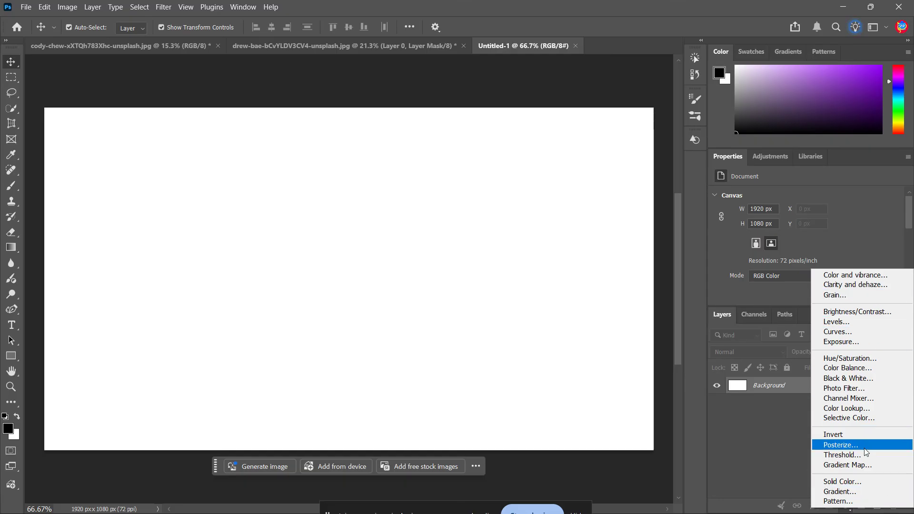
left_click(855, 494)
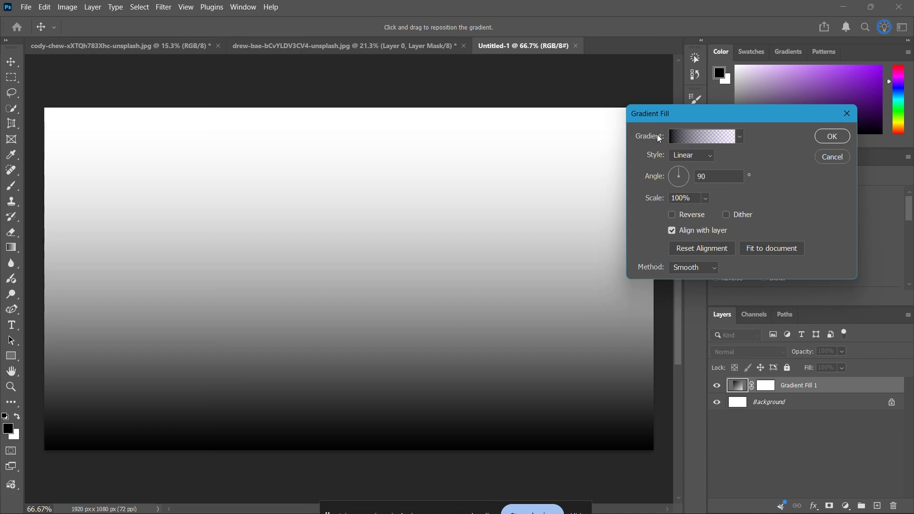
left_click(740, 138)
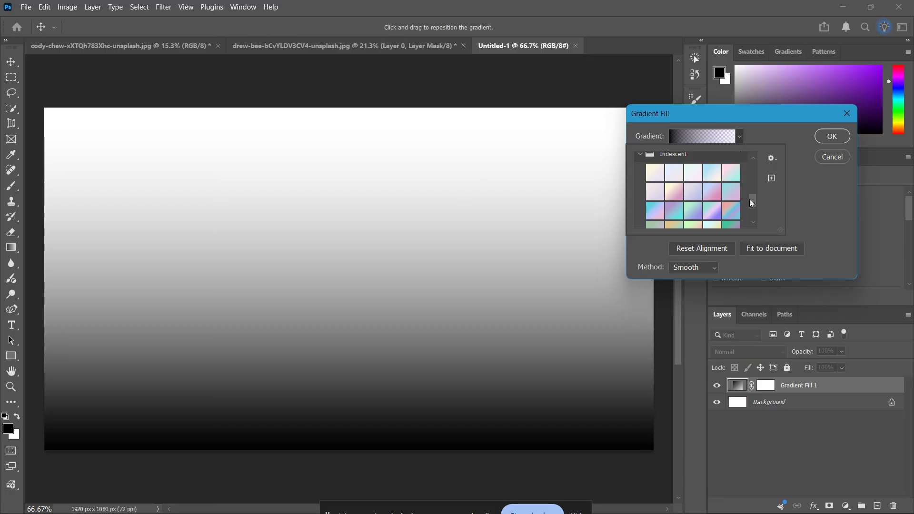
left_click(731, 211)
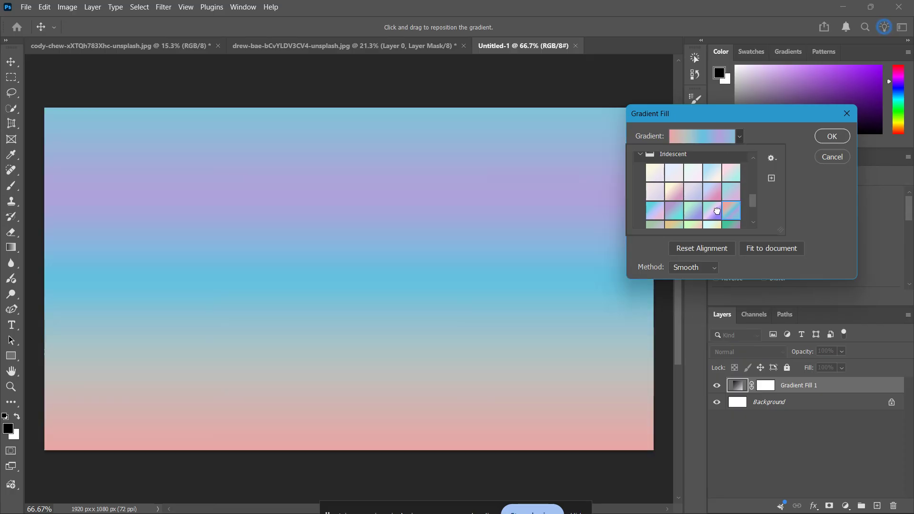
left_click(717, 211)
Step: Browse the preset groups and try several other Iridescent gradients, stopping at the cream-to-pink one
scroll(713, 190, "up", 8)
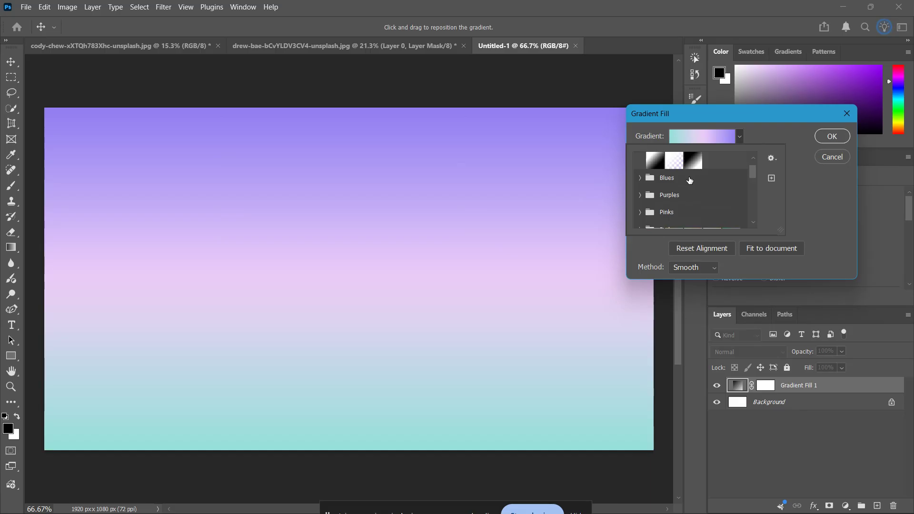
scroll(676, 188, "down", 3)
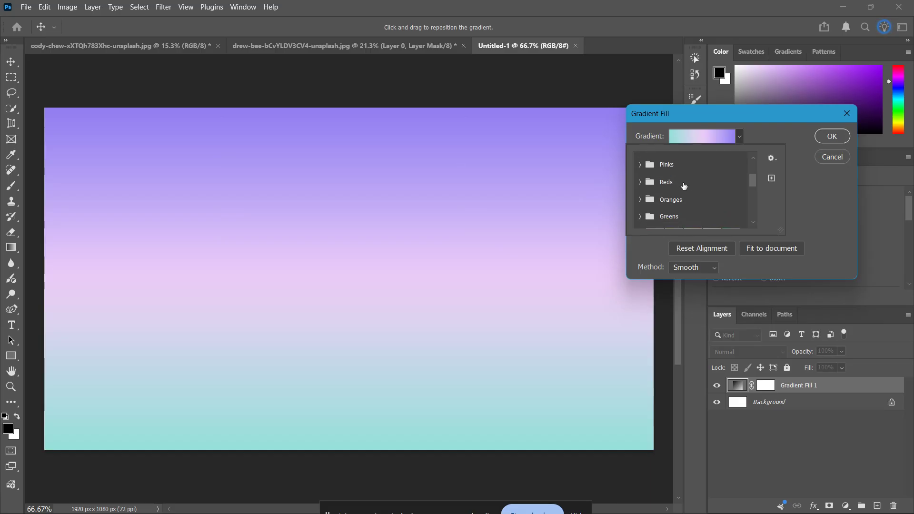
scroll(685, 185, "down", 5)
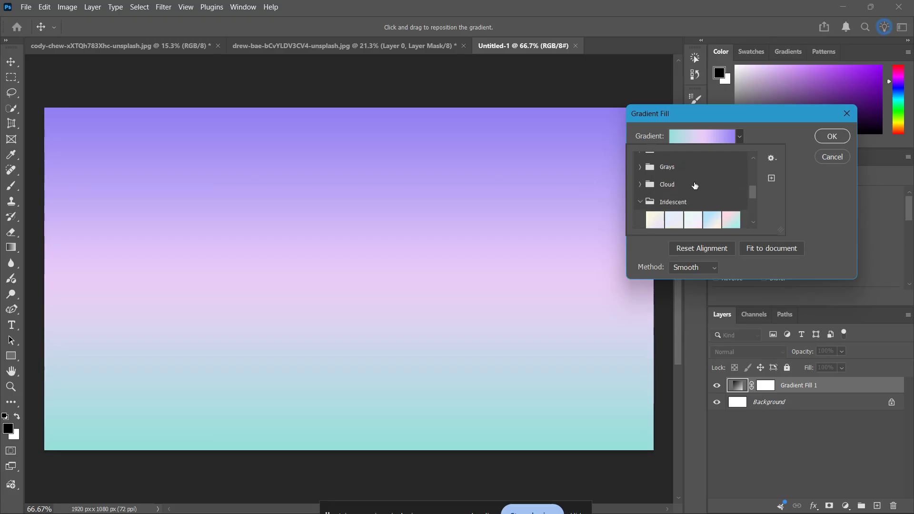
scroll(695, 186, "down", 3)
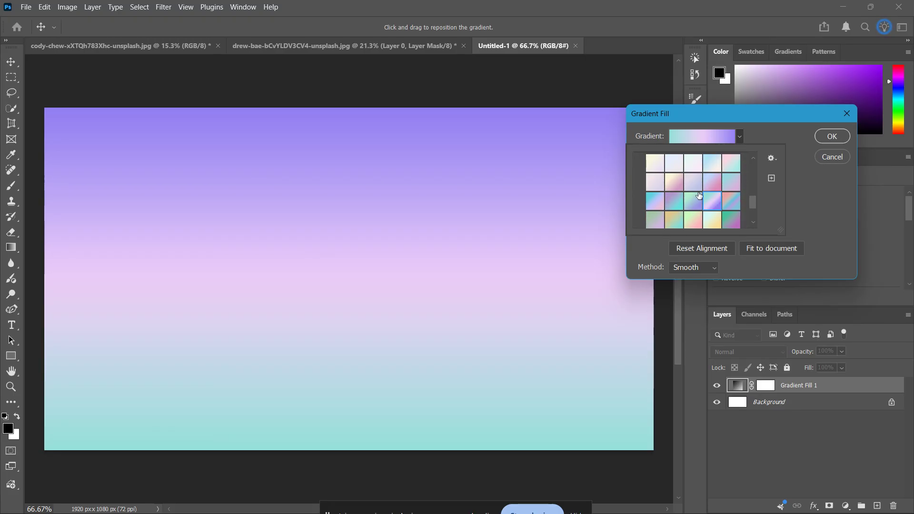
left_click(672, 204)
left_click(694, 201)
left_click(710, 206)
left_click(712, 221)
left_click(675, 183)
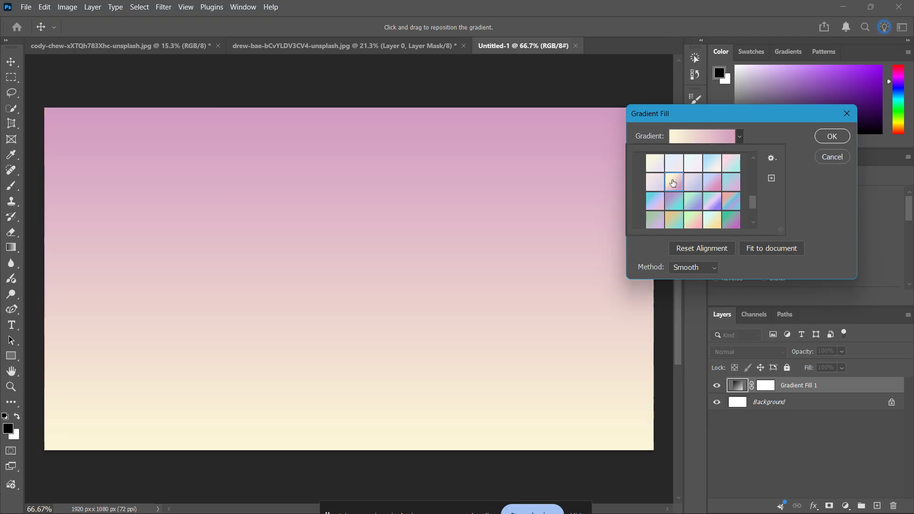
Step: Choose the pale pink-to-turquoise Iridescent preset and confirm the gradient fill
scroll(684, 184, "up", 1)
left_click(712, 184)
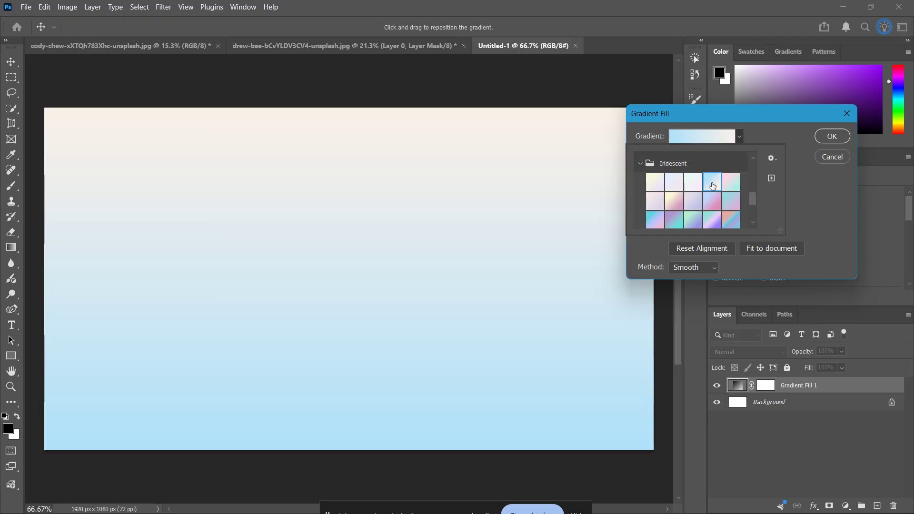
left_click(730, 189)
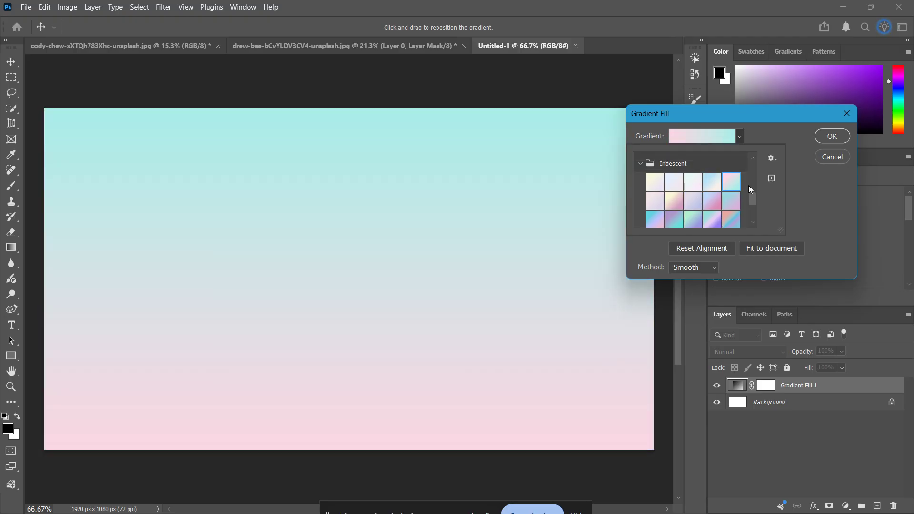
left_click(753, 158)
left_click(818, 138)
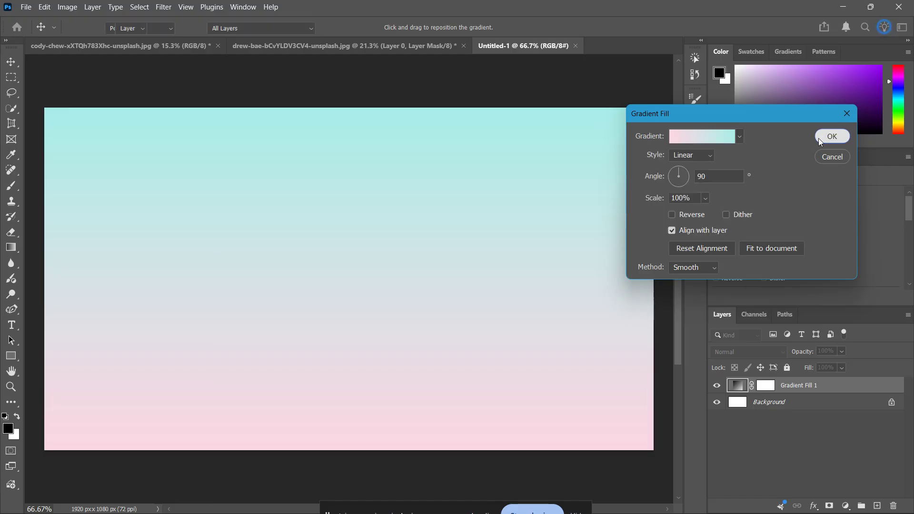
left_click(818, 138)
Step: Reopen the fill layer's gradient settings and try the Radial, Angle, Reflected and Diamond styles
double_click(738, 387)
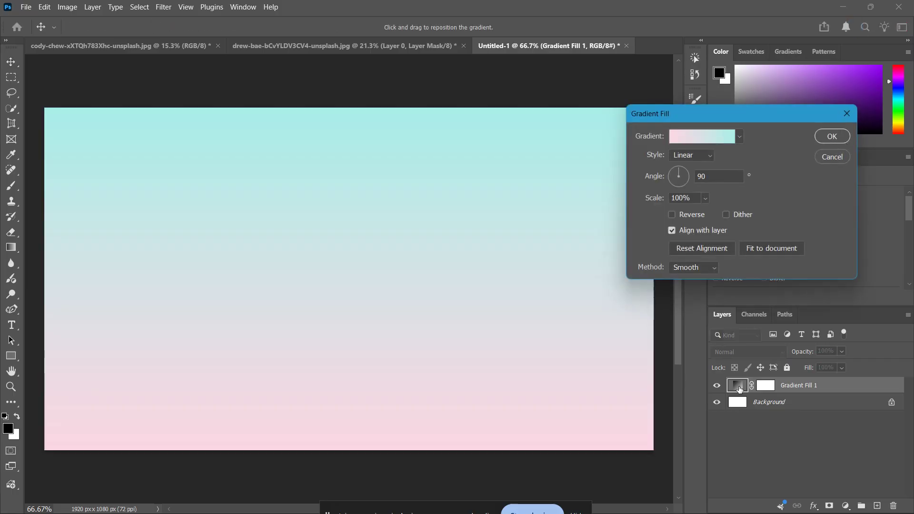
left_click(713, 157)
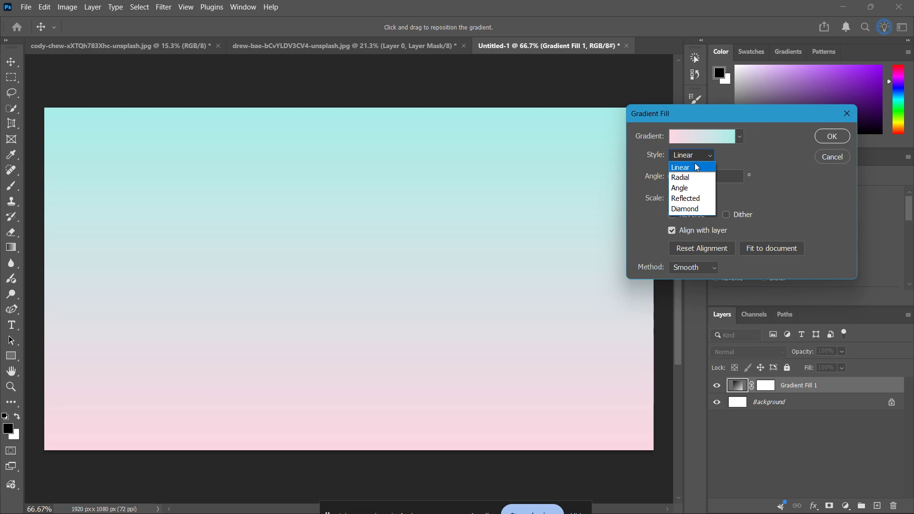
left_click(686, 178)
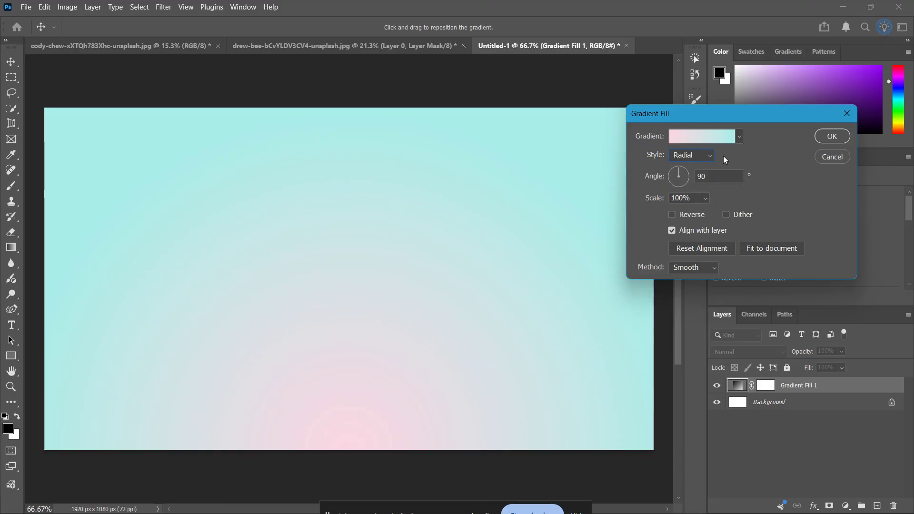
left_click(709, 159)
left_click(701, 187)
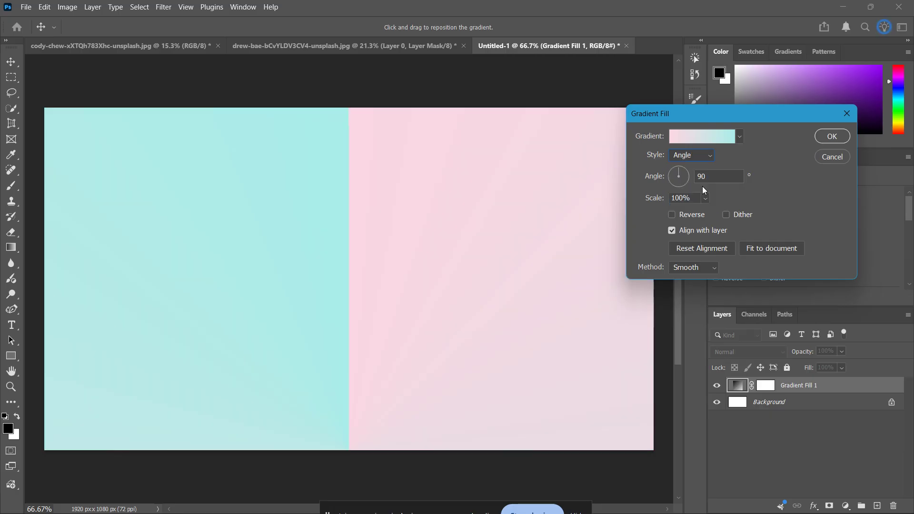
left_click(693, 155)
left_click(694, 196)
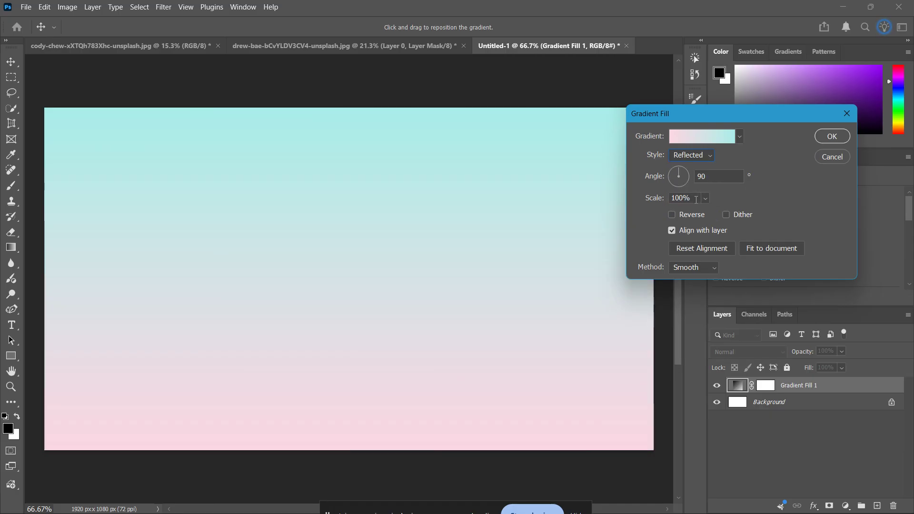
left_click(700, 160)
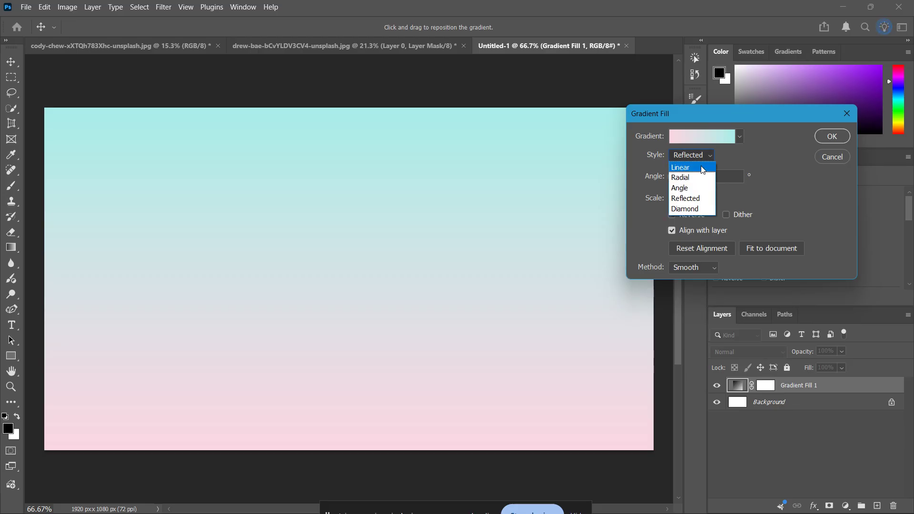
left_click(692, 208)
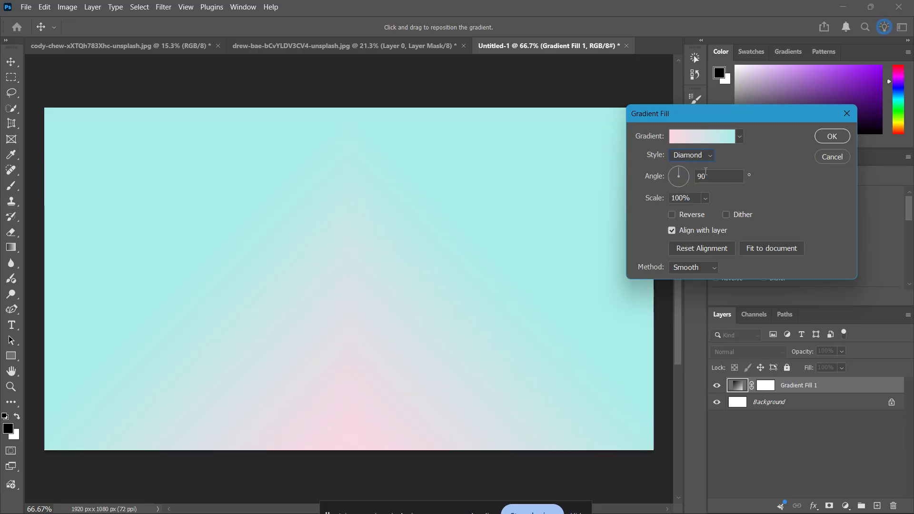
Step: Change the fill's gradient to the pink-to-purple preset, the first in the Purples group
left_click(739, 137)
scroll(731, 176, "up", 4)
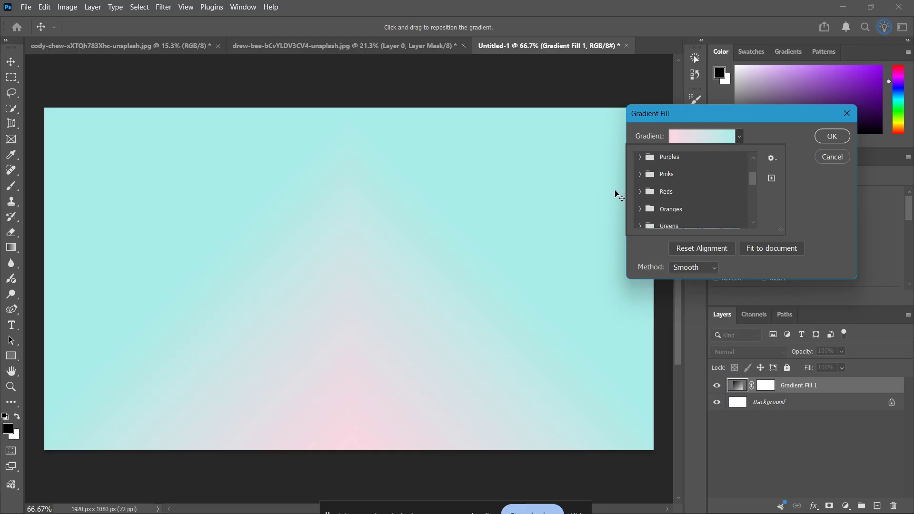
left_click(639, 157)
left_click(657, 175)
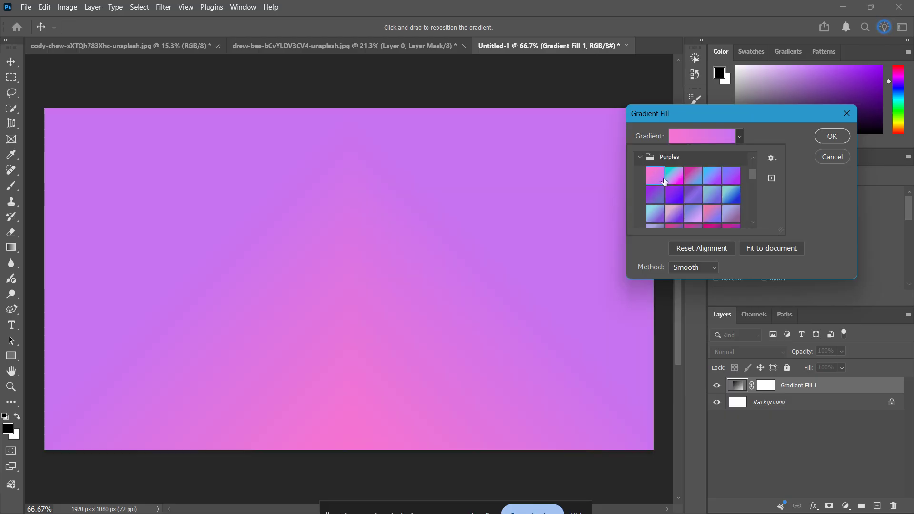
left_click(741, 138)
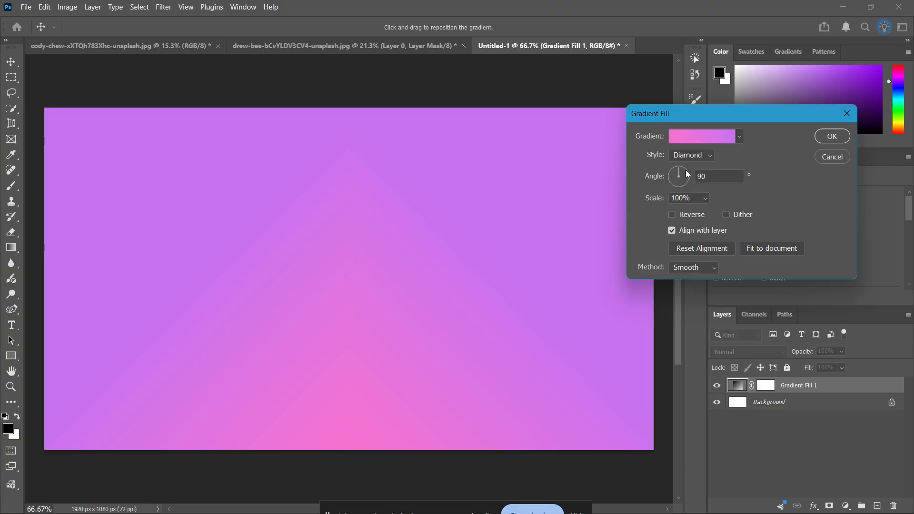
Step: Set the gradient's angle to 45° and its style to Linear
mouse_move(685, 170)
left_mouse_down()
mouse_move(681, 183)
mouse_move(668, 173)
mouse_move(718, 175)
mouse_move(701, 174)
left_mouse_up()
type("45")
left_click(788, 190)
left_click(692, 157)
left_click(694, 164)
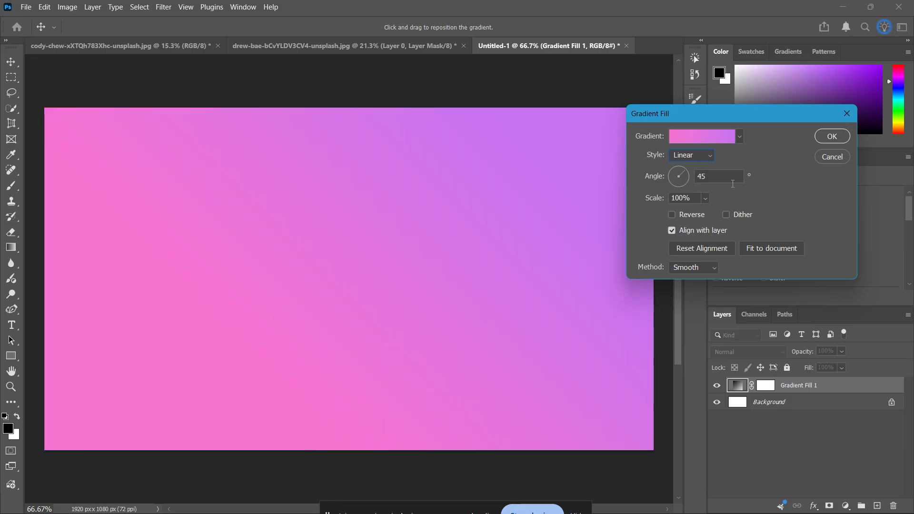
Step: Reduce the gradient's scale to about 24% for a narrower colour transition
left_click(703, 199)
left_click_drag(709, 212, 703, 213)
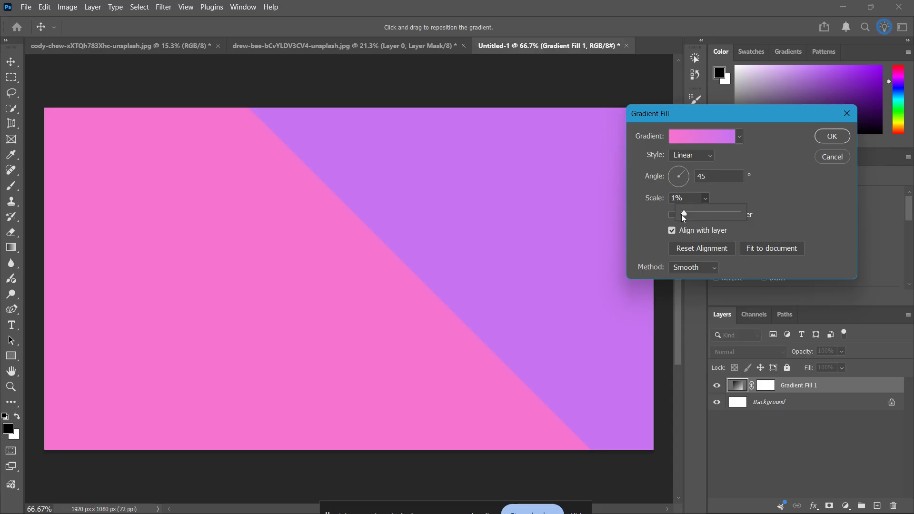
mouse_move(698, 213)
left_mouse_down()
mouse_move(738, 212)
mouse_move(696, 214)
left_mouse_up()
Step: Set the gradient's angle to 60° and its scale to 25%, and confirm the fill settings
left_click_drag(685, 174, 685, 176)
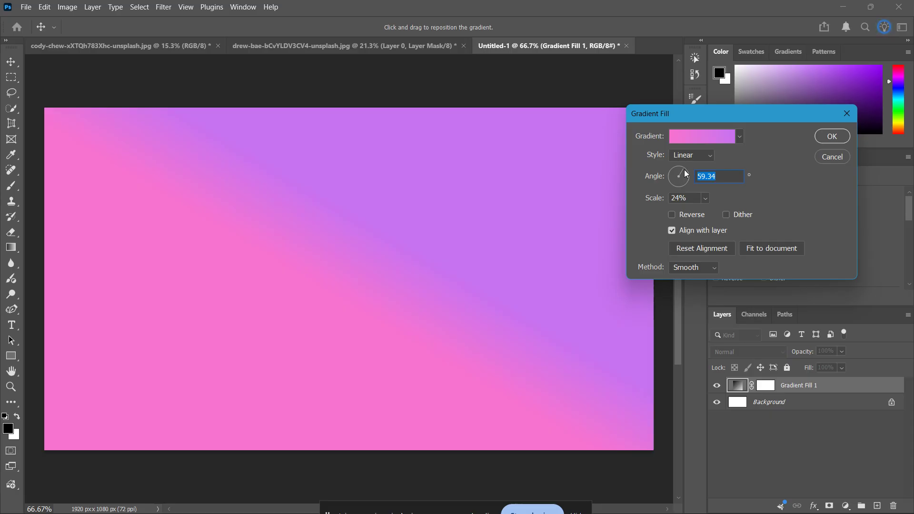
type("60")
left_click(795, 182)
left_click(703, 199)
left_click(671, 198)
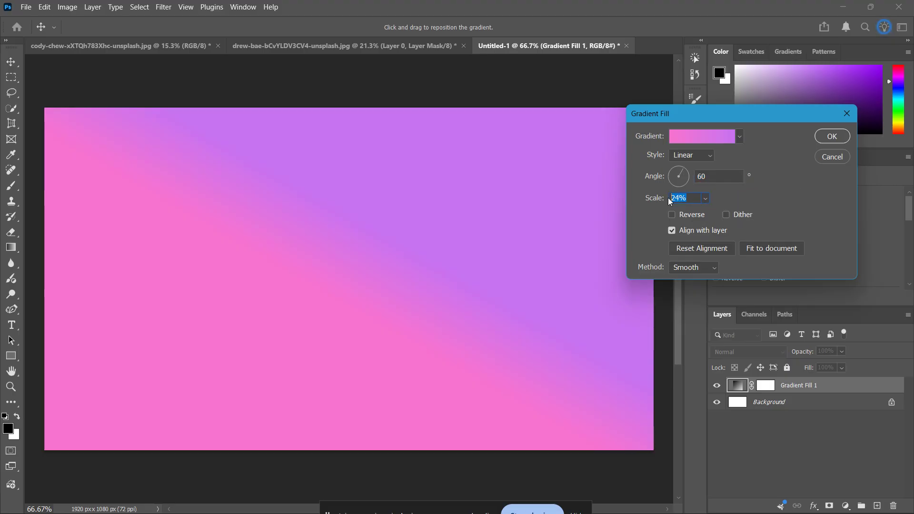
type("25")
left_click(786, 203)
left_click(830, 136)
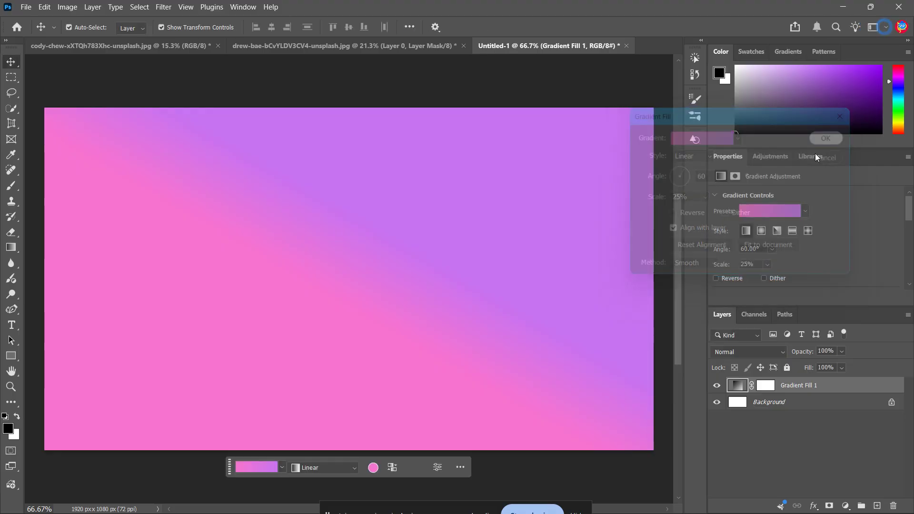
double_click(737, 386)
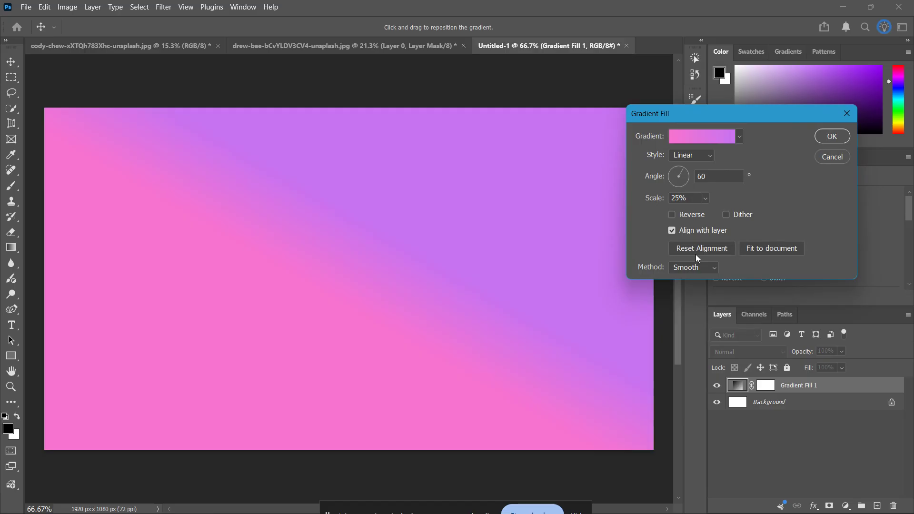
left_click(824, 138)
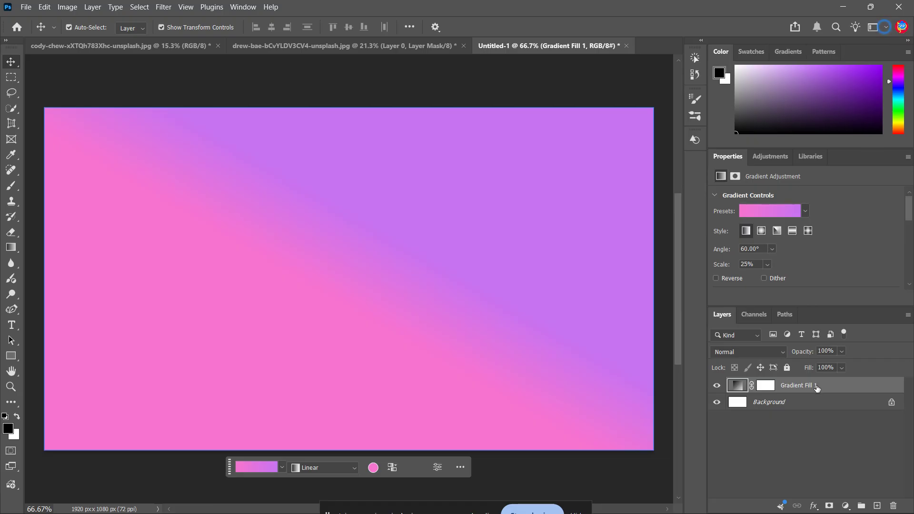
mouse_move(818, 386)
left_mouse_down()
mouse_move(825, 414)
mouse_move(823, 385)
left_mouse_up()
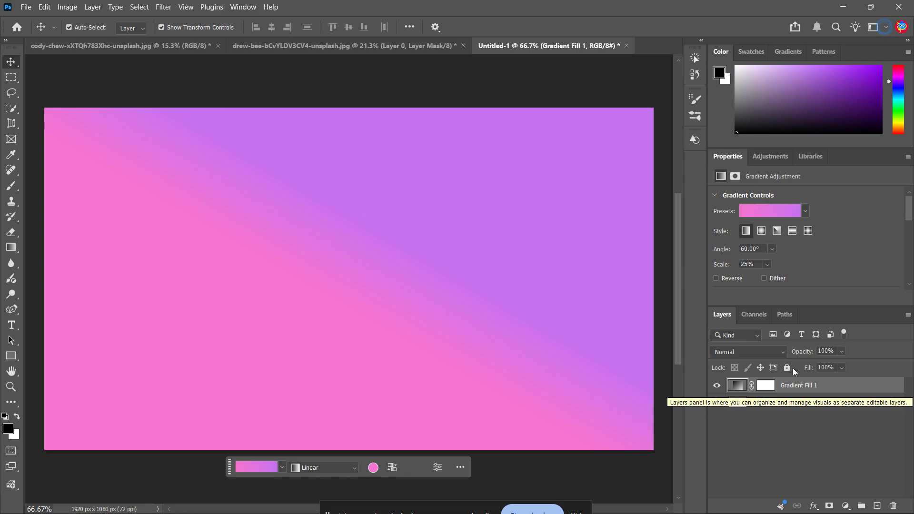
Step: Try several Purples presets on the gradient fill layer and keep the magenta-to-violet one
left_click(805, 211)
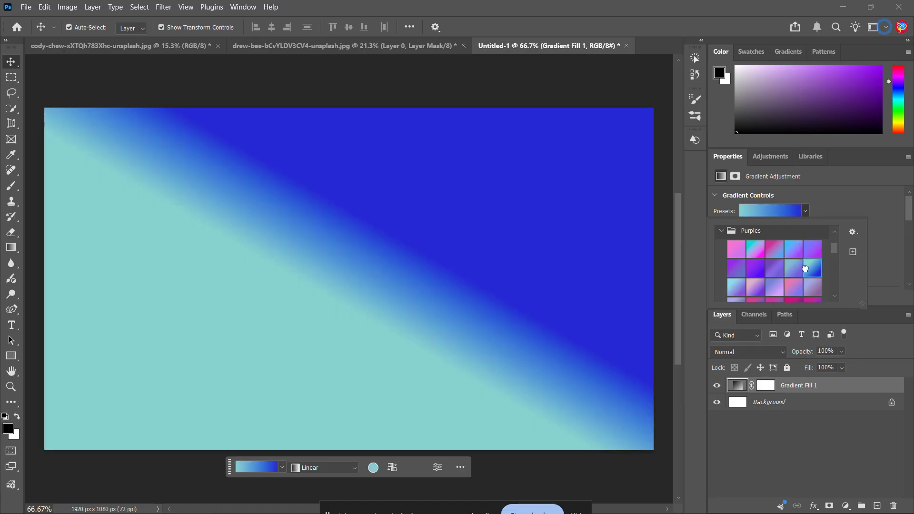
left_click(791, 267)
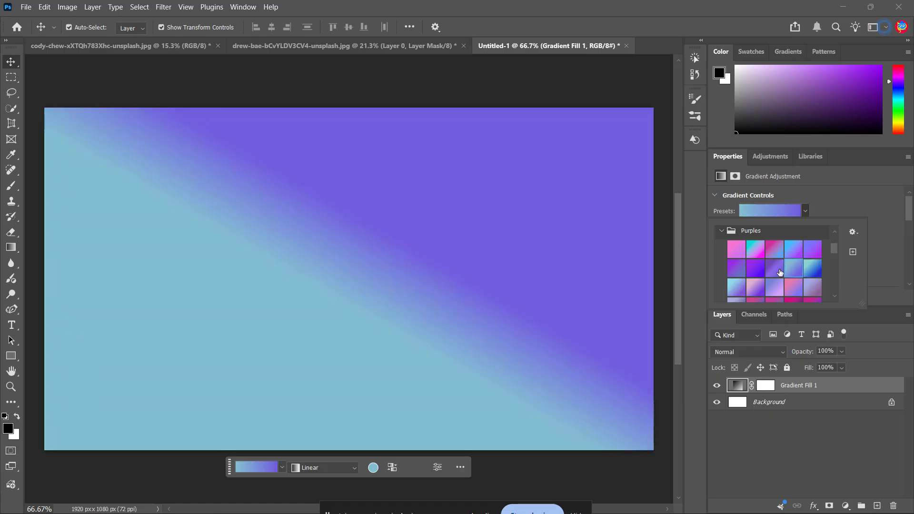
left_click(774, 269)
left_click(793, 300)
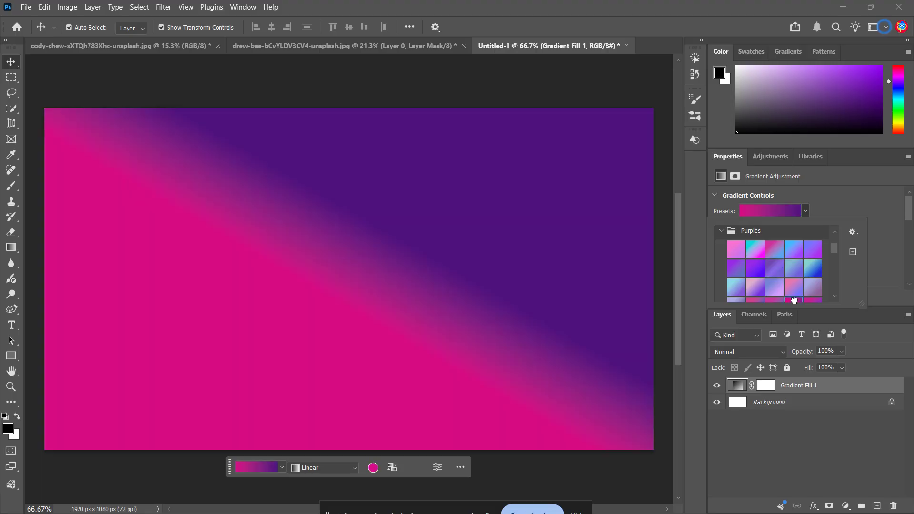
left_click(814, 300)
left_click(873, 270)
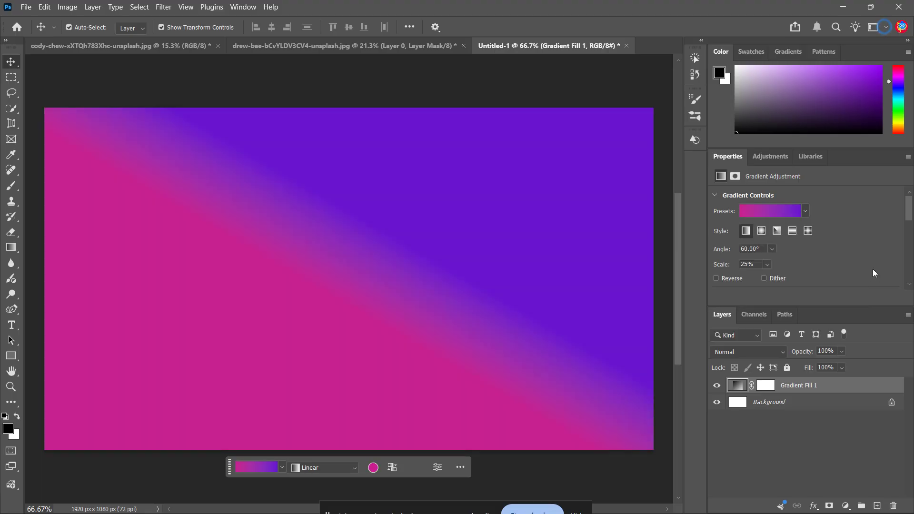
Step: Try the Radial, Angle and Reflected styles on the fill layer and return it to Linear
left_click(764, 234)
left_click(776, 234)
left_click(793, 232)
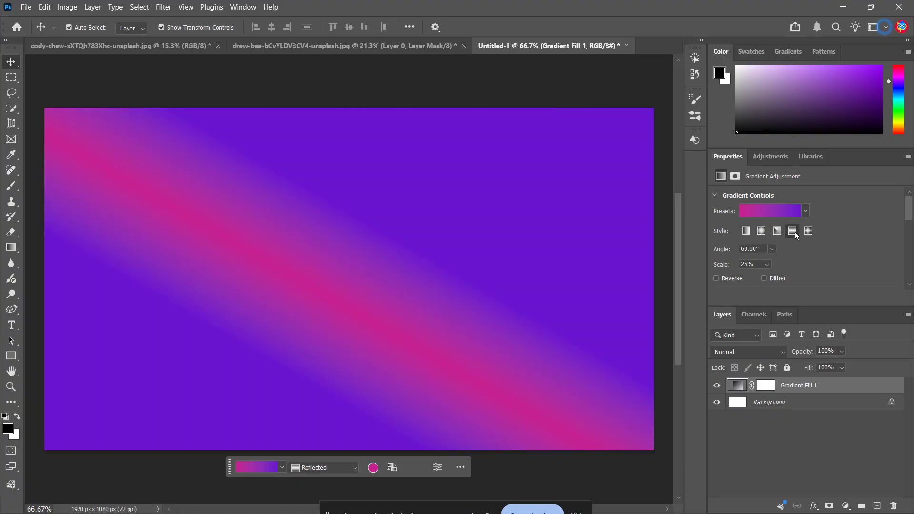
left_click(745, 231)
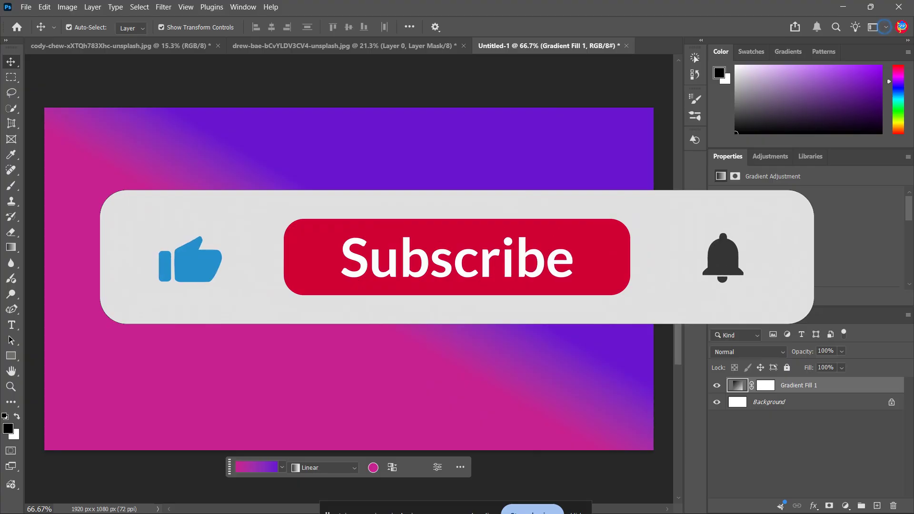